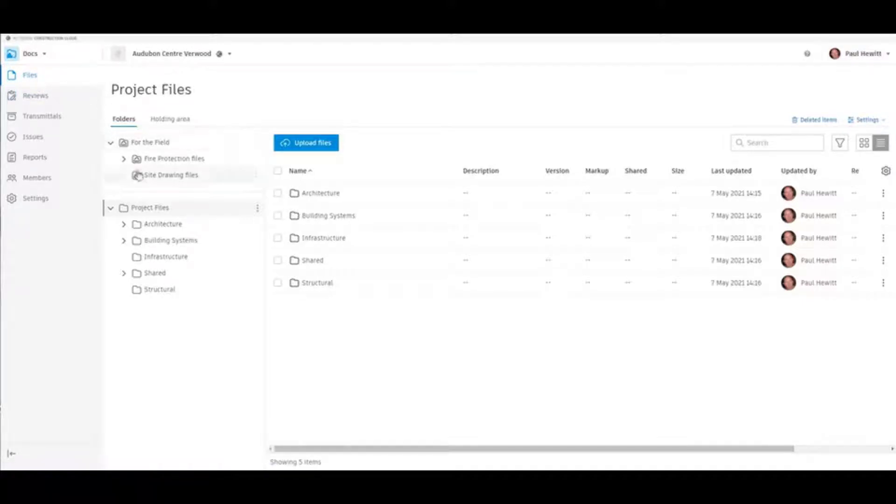
Step: Open Audubon_Arch_Metric 2021.rvt from the Architecture folder in the viewer
left_click(165, 224)
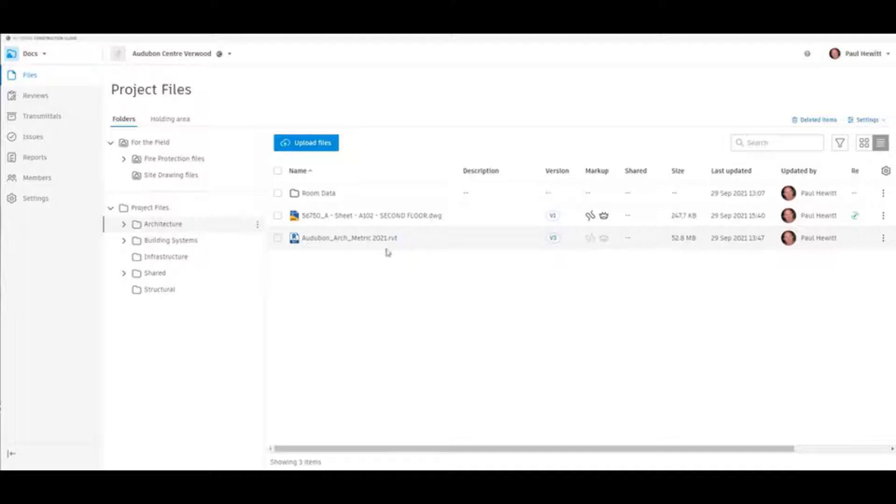
left_click(351, 239)
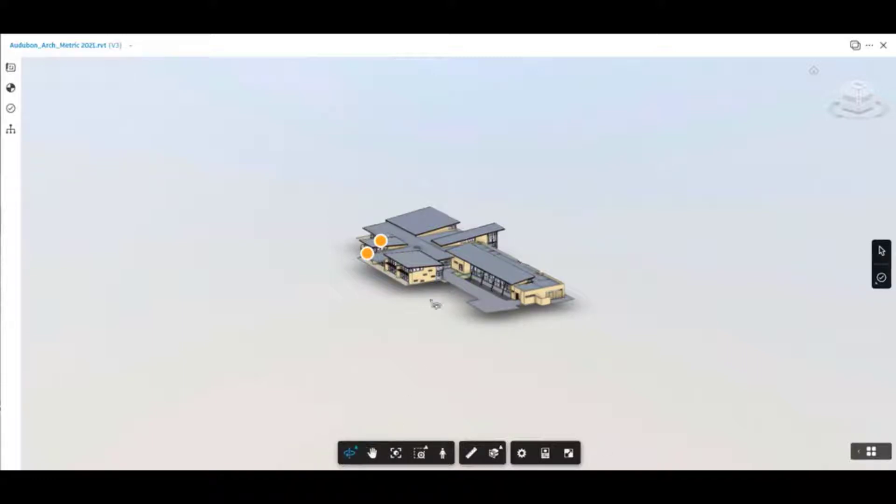
Step: Orbit, zoom in and pan the model to frame the two-storey classroom wing
left_click_drag(423, 278, 676, 286)
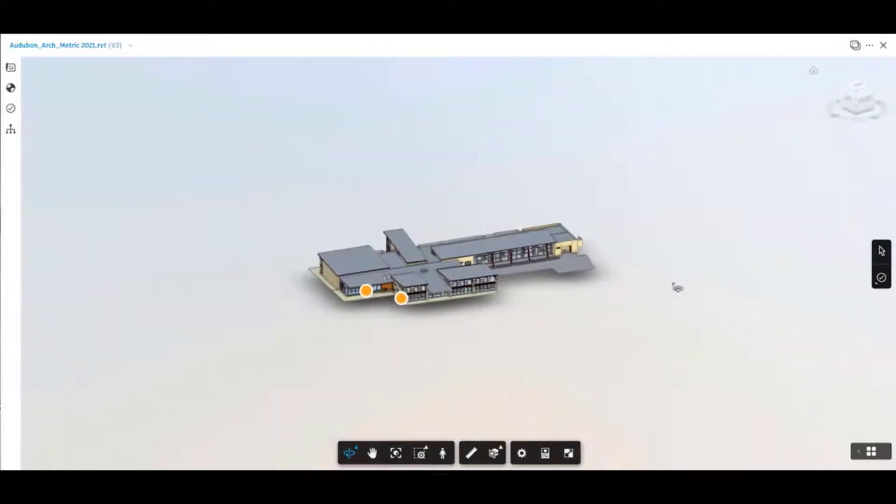
scroll(439, 293, "up", 10)
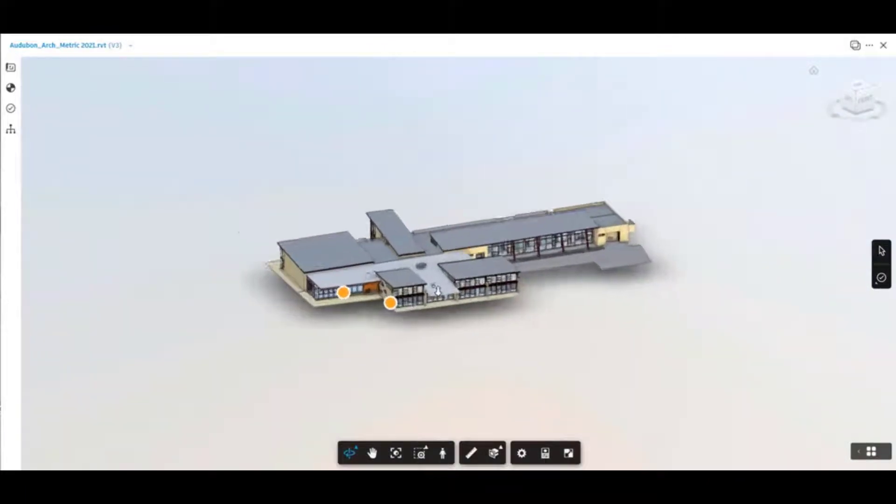
scroll(437, 299, "up", 10)
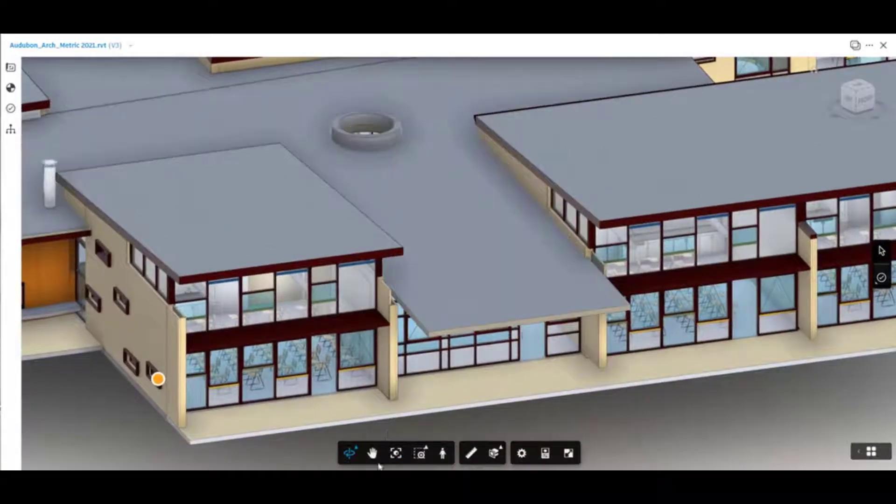
left_click_drag(656, 365, 252, 365)
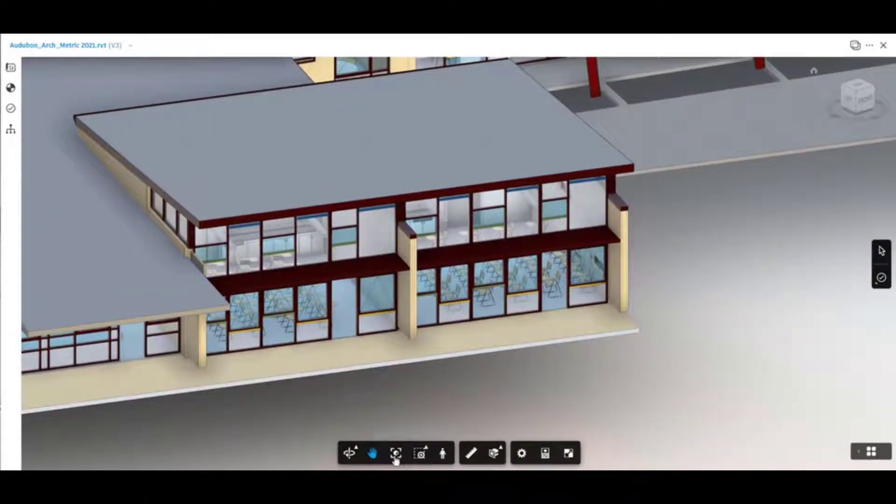
Step: Box-zoom onto the lower windows, then fit the whole building back into view
left_click(419, 455)
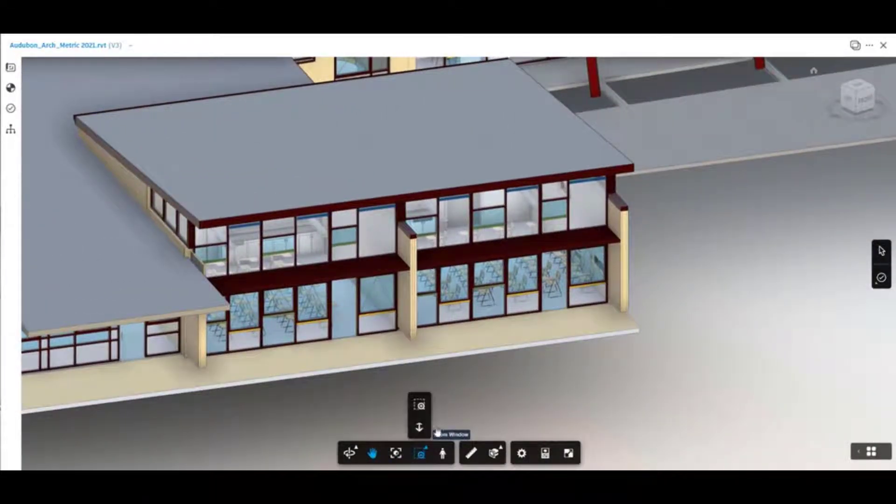
left_click(420, 406)
left_click_drag(419, 278, 504, 340)
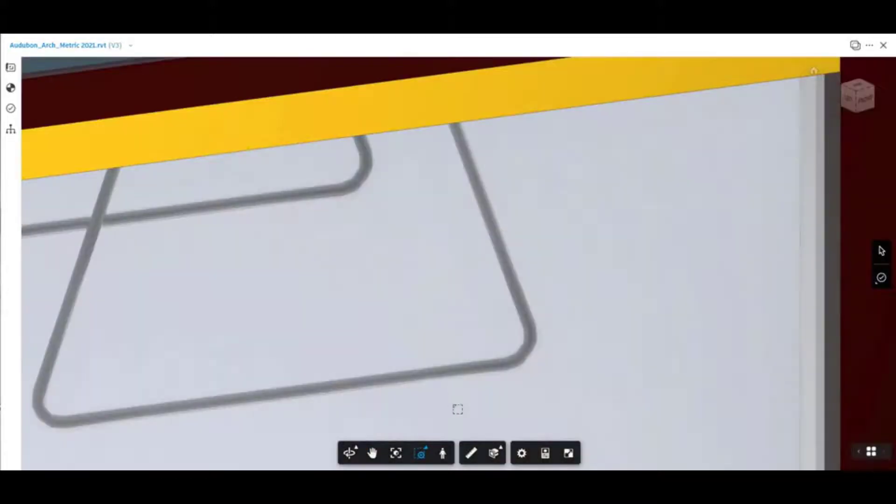
scroll(448, 372, "down", 6)
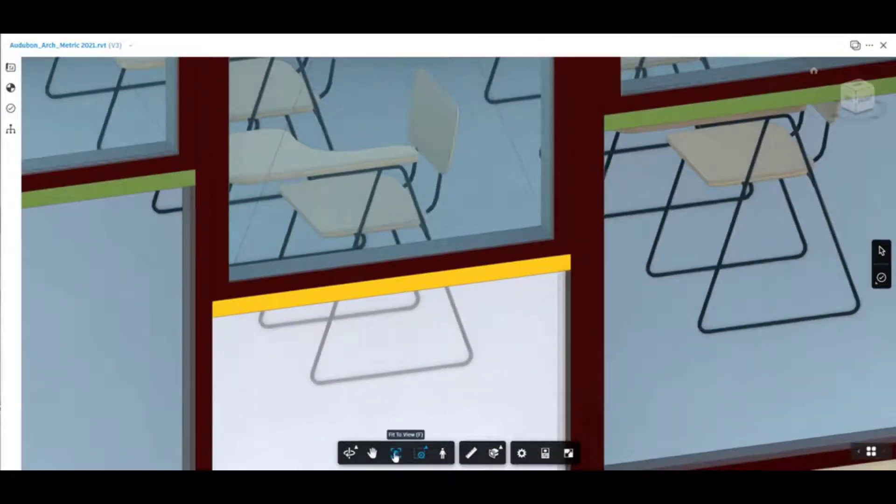
left_click(395, 453)
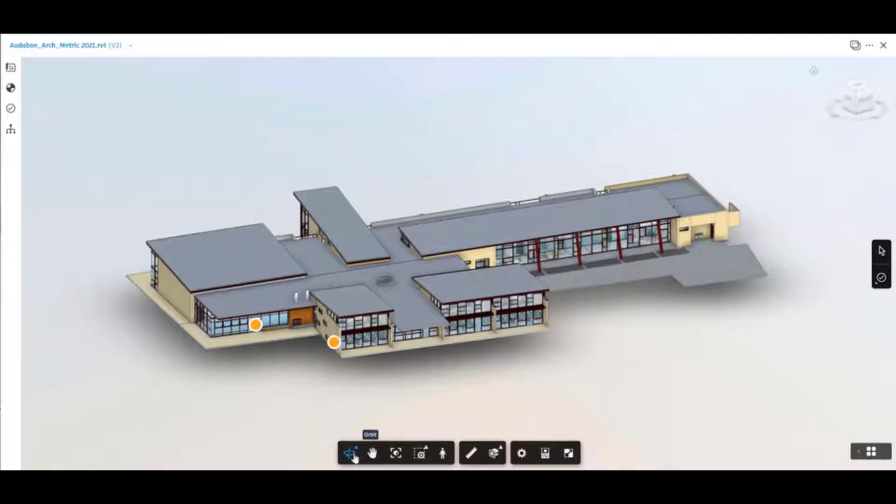
Step: Box-zoom onto the ground-floor front classroom windows
left_click(420, 450)
left_click_drag(382, 279, 359, 443)
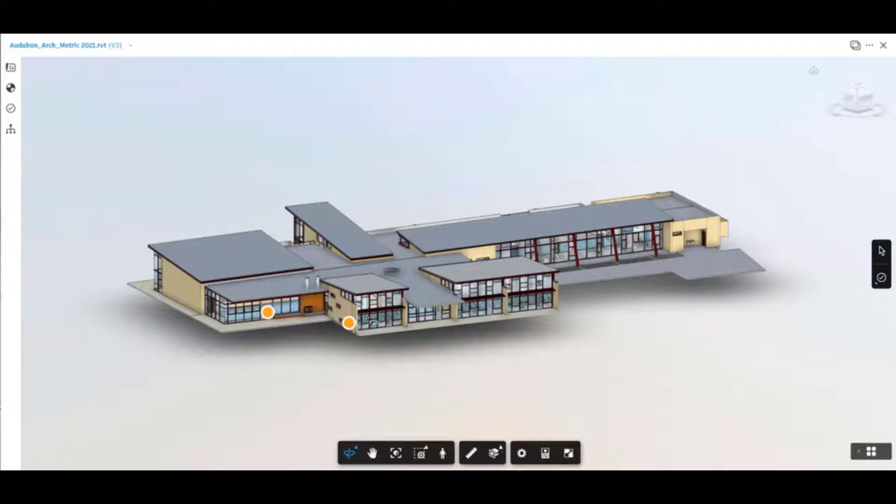
left_click(420, 454)
left_click_drag(345, 293, 433, 363)
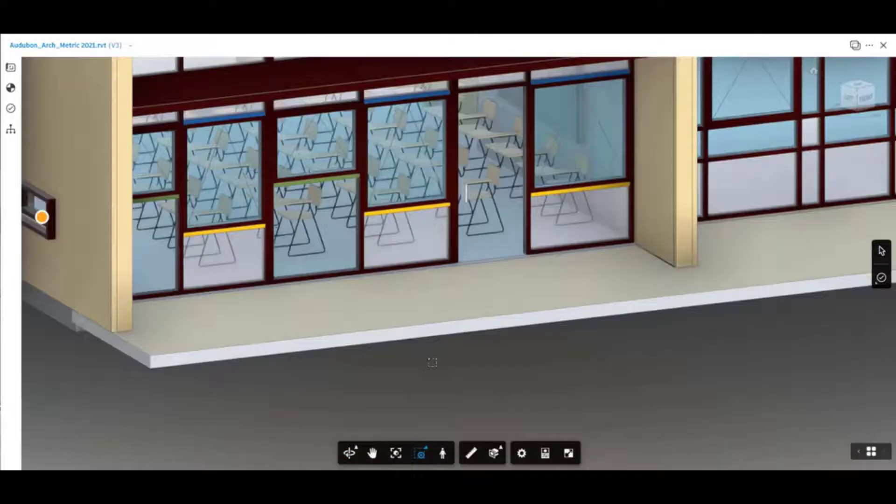
Step: Switch to First Person navigation and dismiss its navigation help
left_click(443, 453)
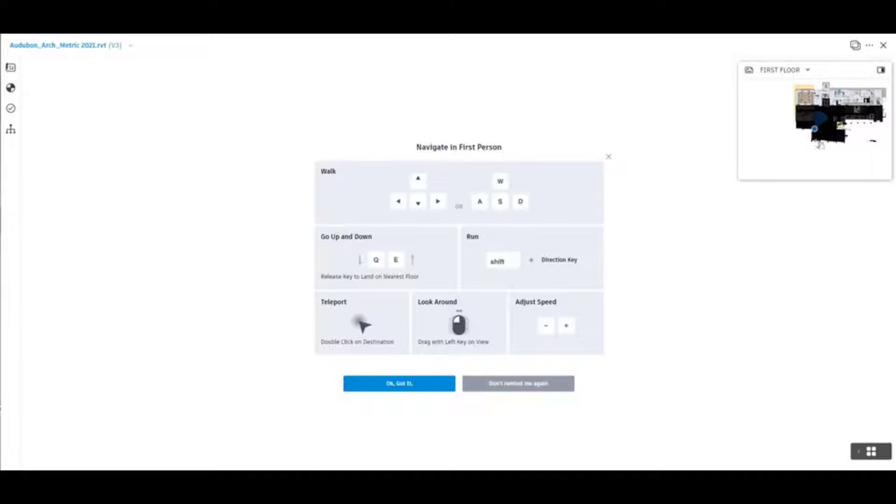
left_click(407, 387)
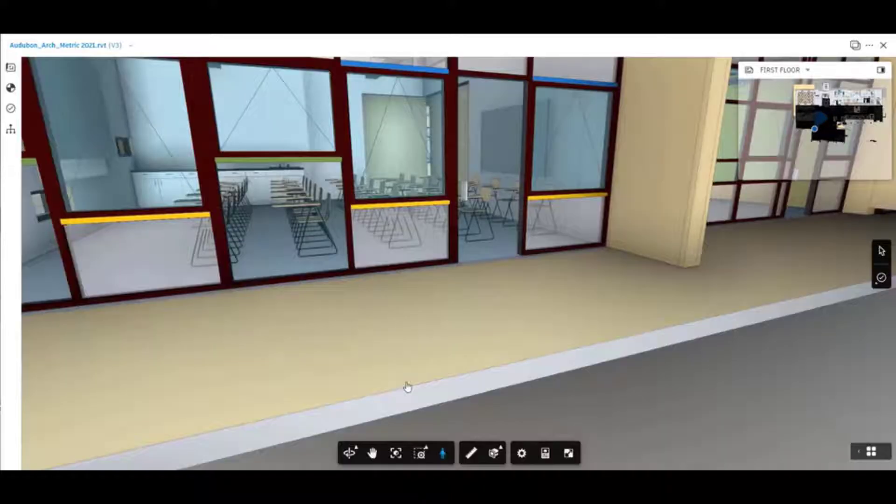
Step: Walk in first person through the glass wall into the classroom full of chairs
key("w")
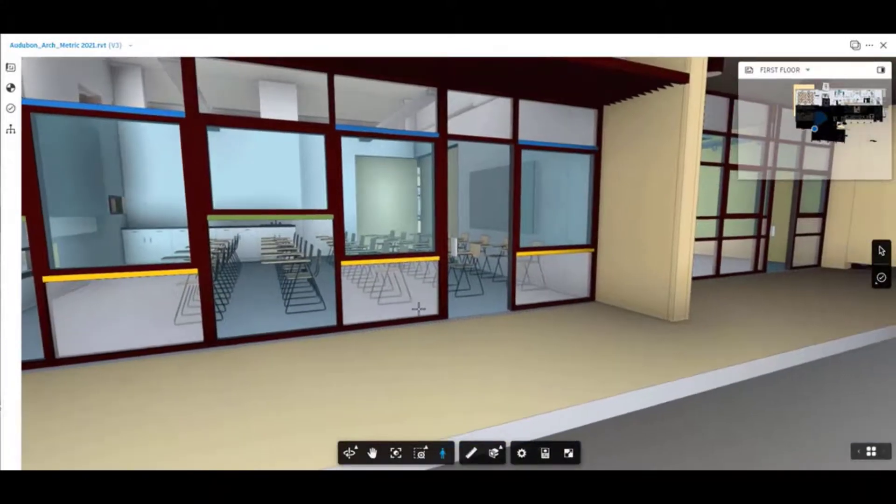
key("w")
key("w")
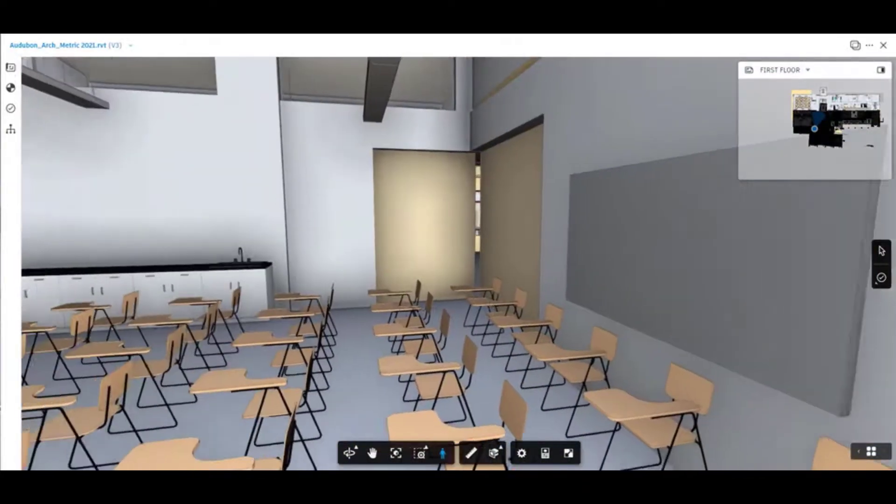
left_click_drag(354, 308, 419, 309)
key("w")
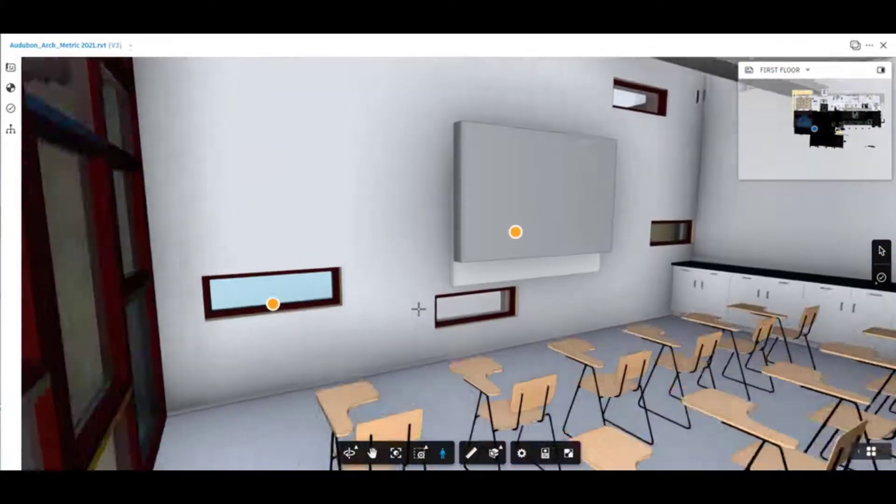
key("Right")
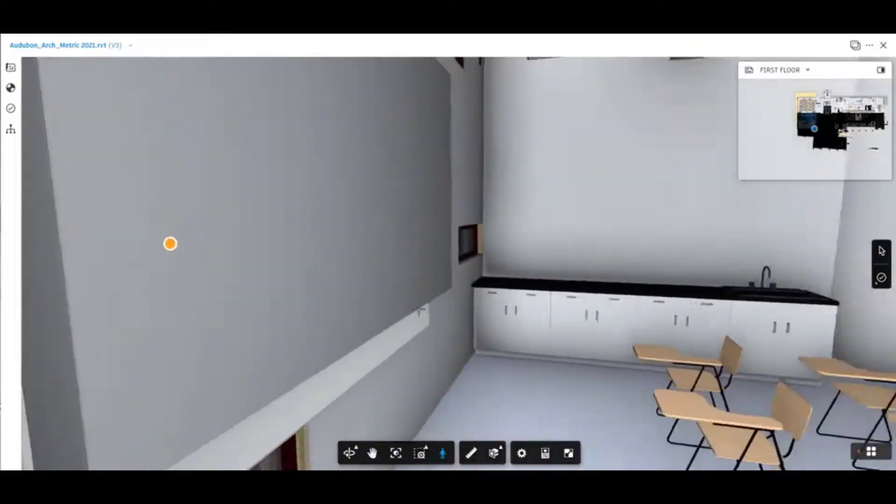
key("w")
Step: Continue past the tan partition into the lobby, face the reception desk, and return to Orbit
key("Left")
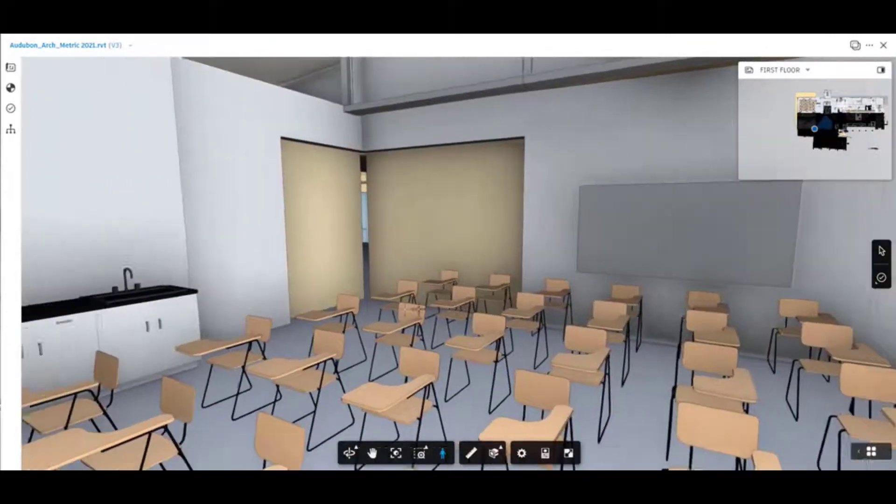
key("w")
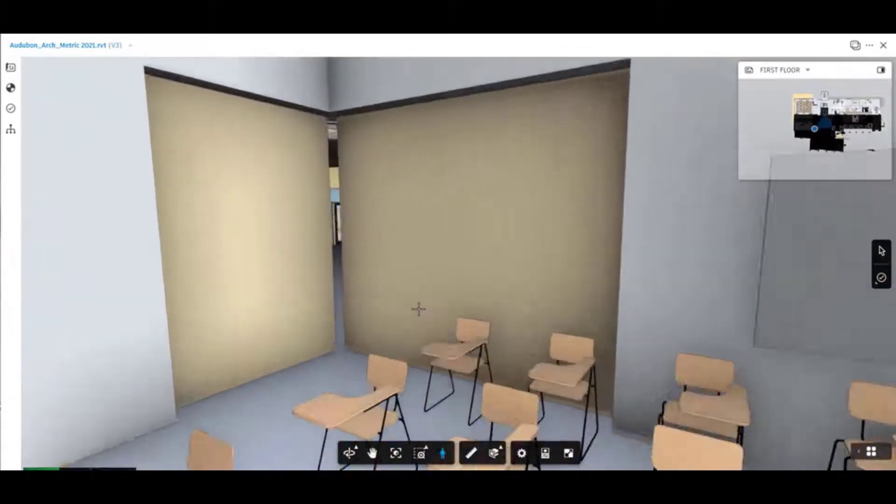
key("Left")
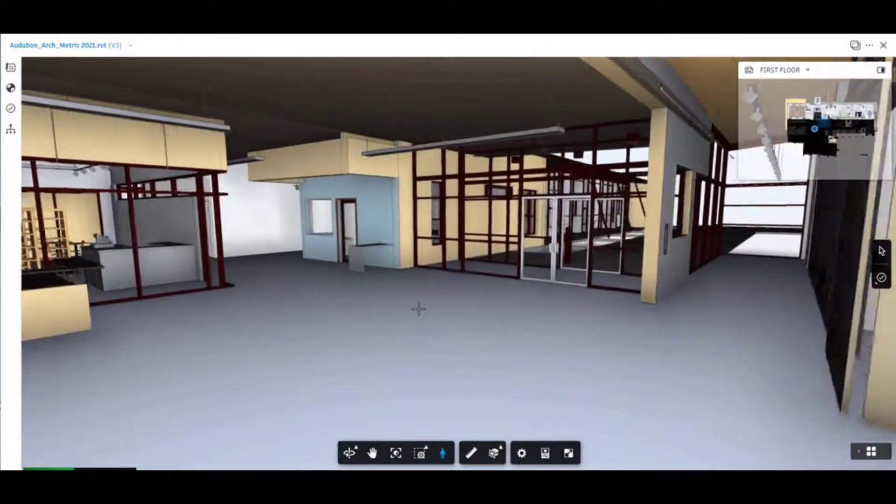
key("Left")
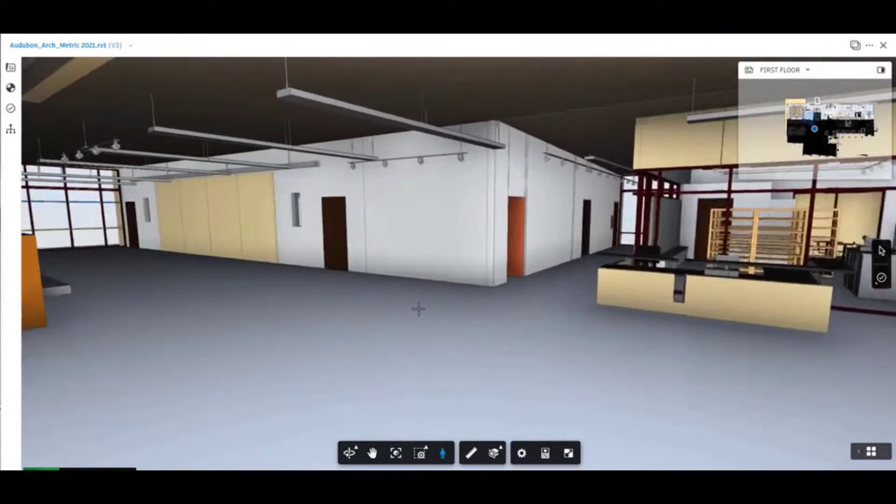
key("w")
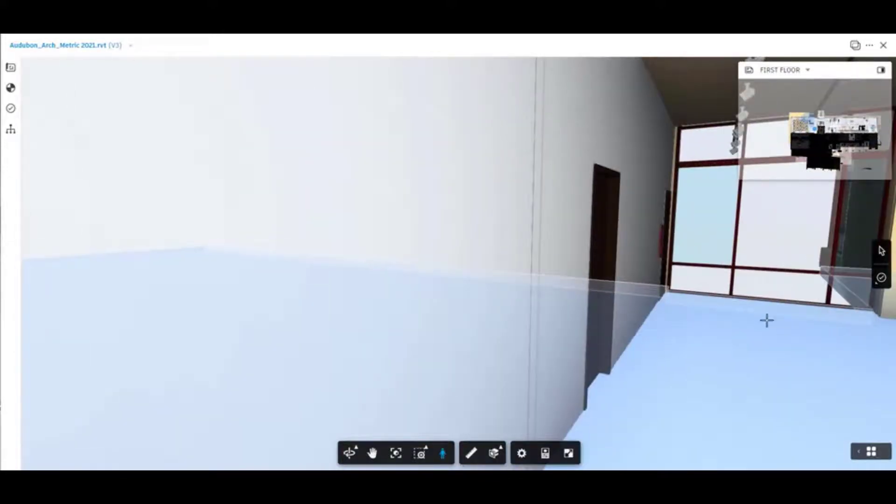
left_click_drag(767, 321, 443, 327)
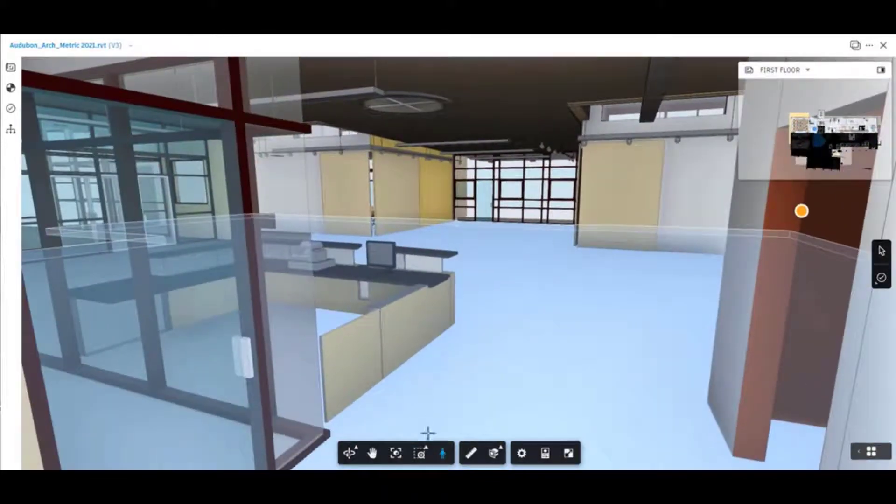
left_click(349, 456)
left_click_drag(540, 280, 598, 231)
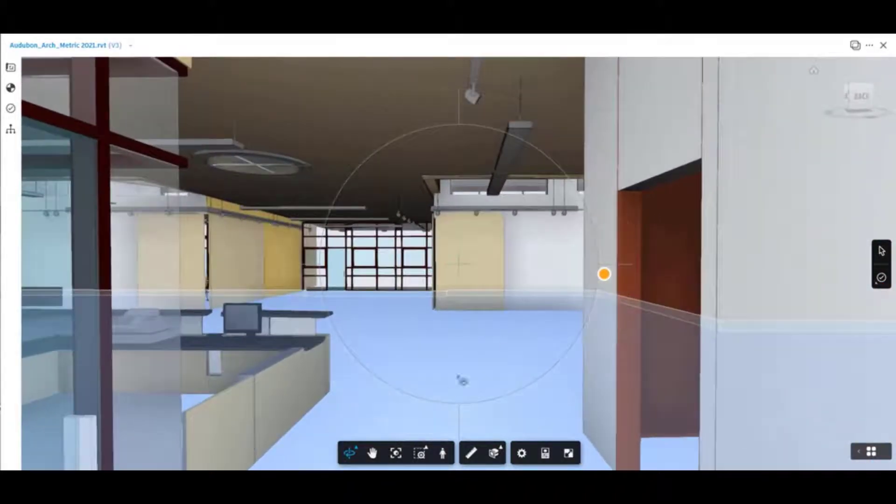
Step: Fit the whole building to view and orbit to an elevated front angle
left_click(396, 454)
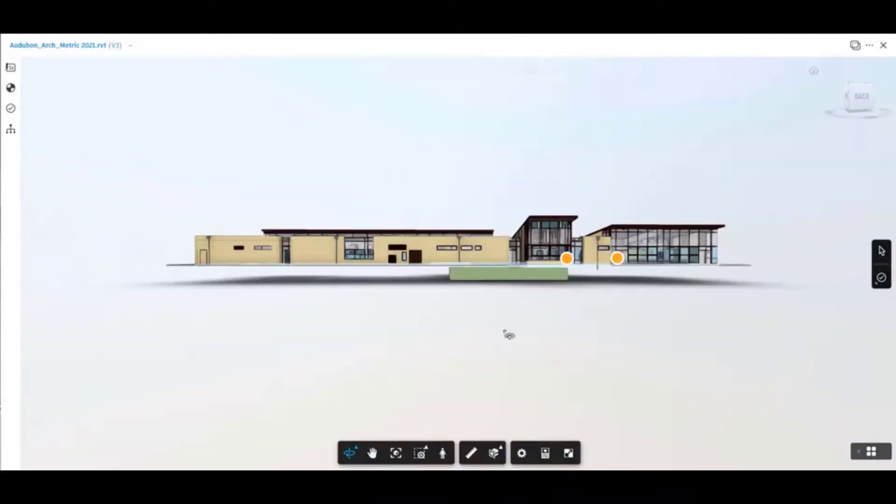
left_click_drag(494, 295, 571, 330)
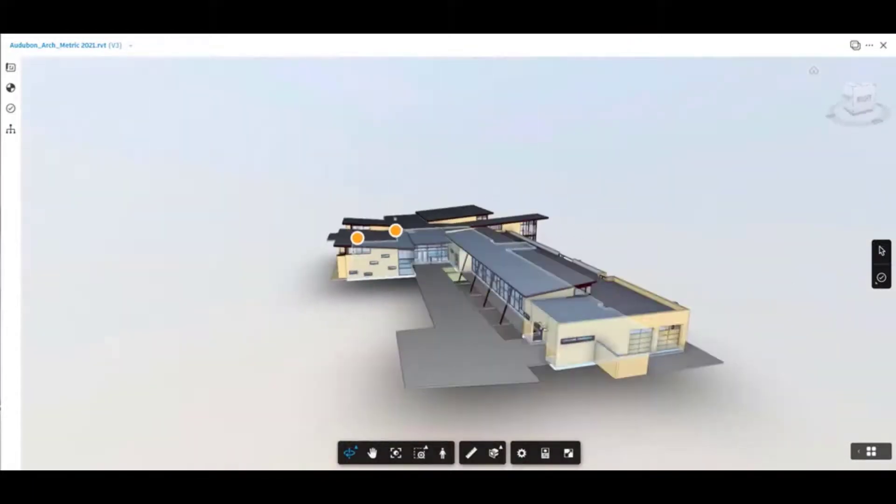
left_click_drag(422, 292, 610, 311)
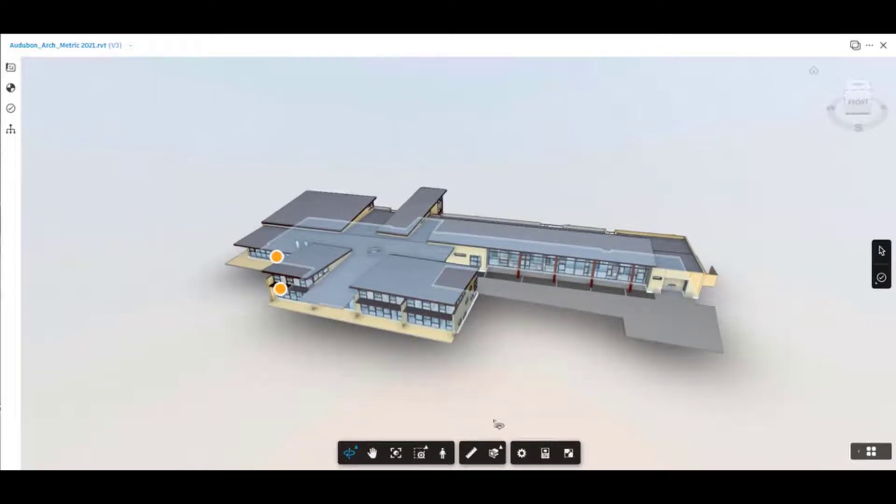
Step: Add a horizontal section plane exposing the first-floor rooms and reception counter
left_click(494, 455)
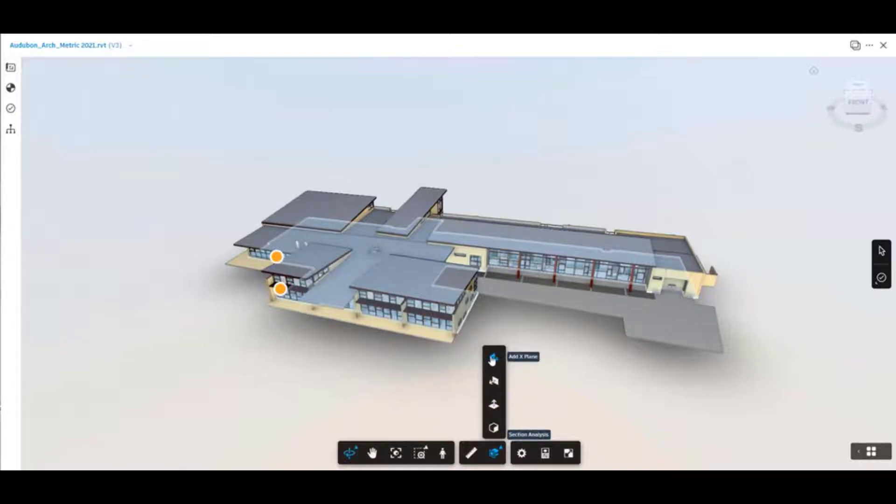
left_click(494, 406)
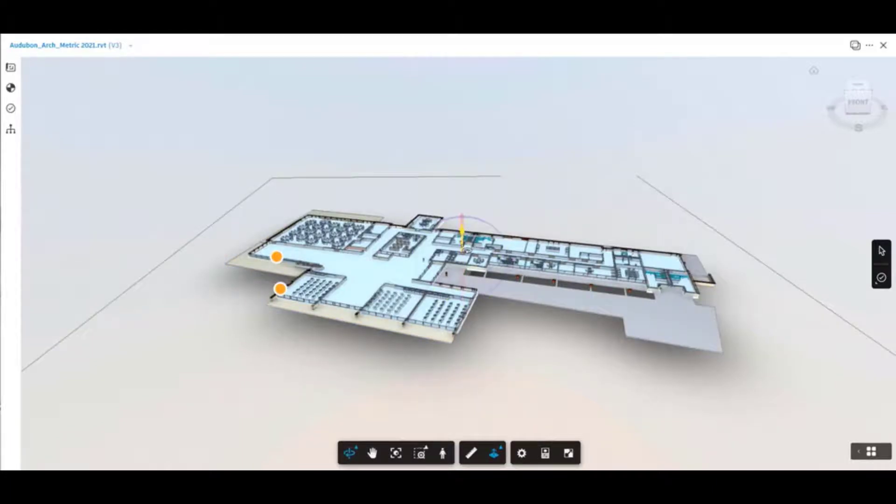
mouse_move(462, 233)
left_mouse_down()
mouse_move(462, 203)
mouse_move(471, 242)
mouse_move(438, 294)
mouse_move(381, 349)
mouse_move(475, 366)
mouse_move(451, 336)
left_mouse_up()
scroll(401, 327, "up", 10)
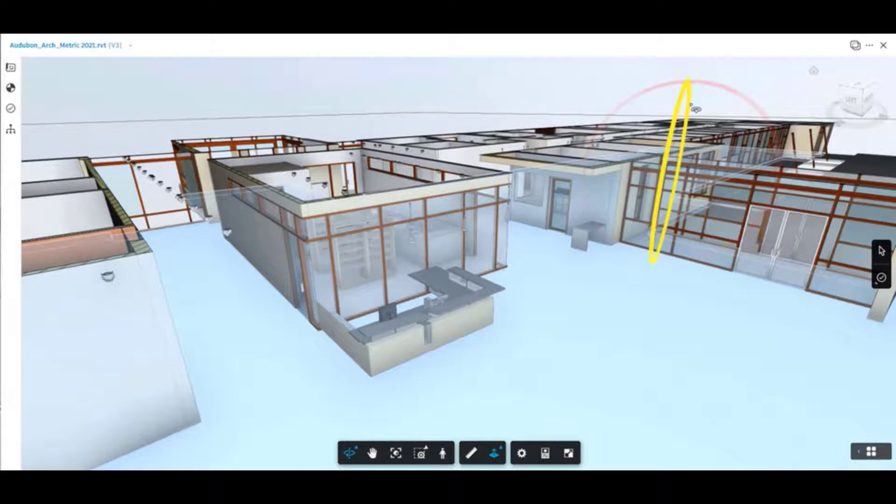
Step: Start measuring and set measurement units to Millimetres with 0.1 precision
left_click(473, 456)
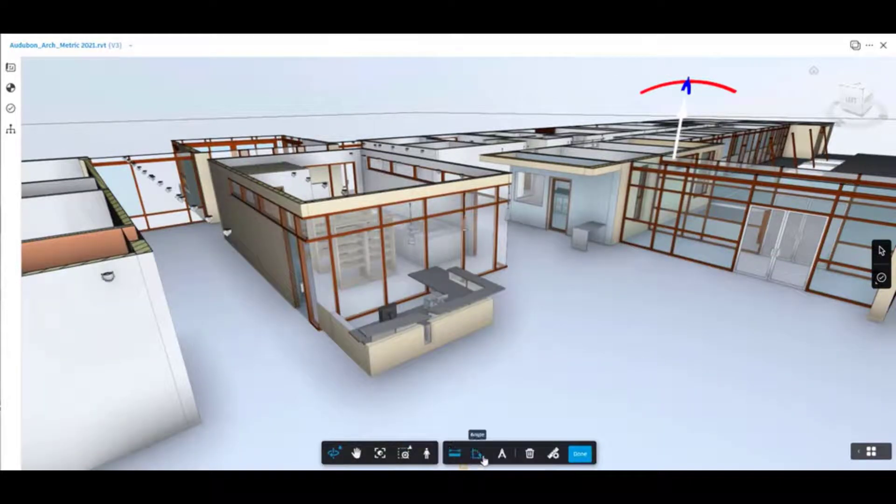
left_click(556, 455)
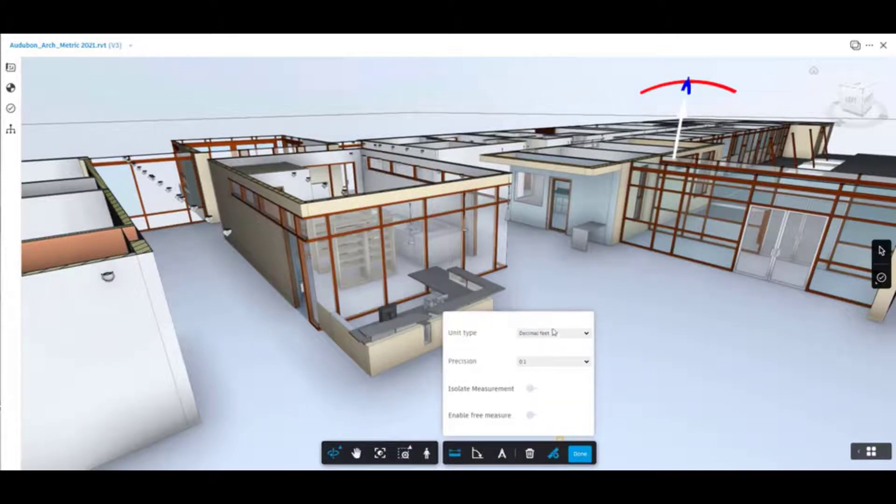
left_click(568, 335)
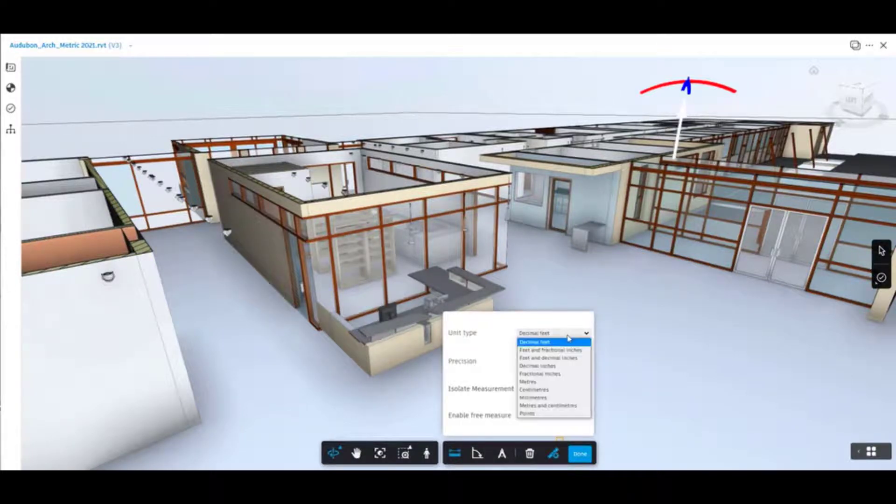
left_click(540, 399)
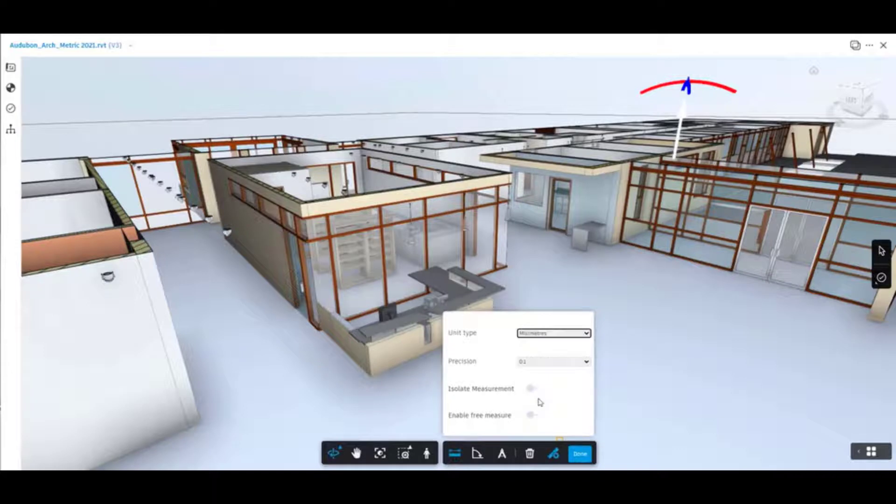
left_click(548, 364)
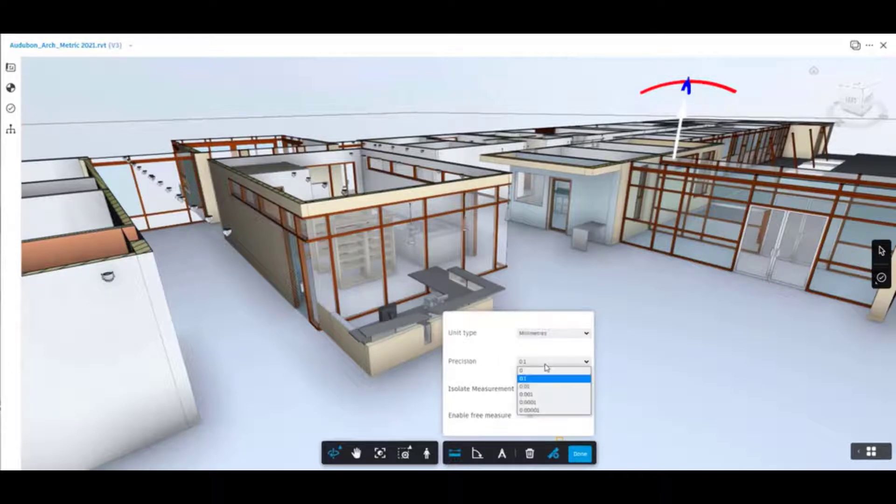
left_click(549, 365)
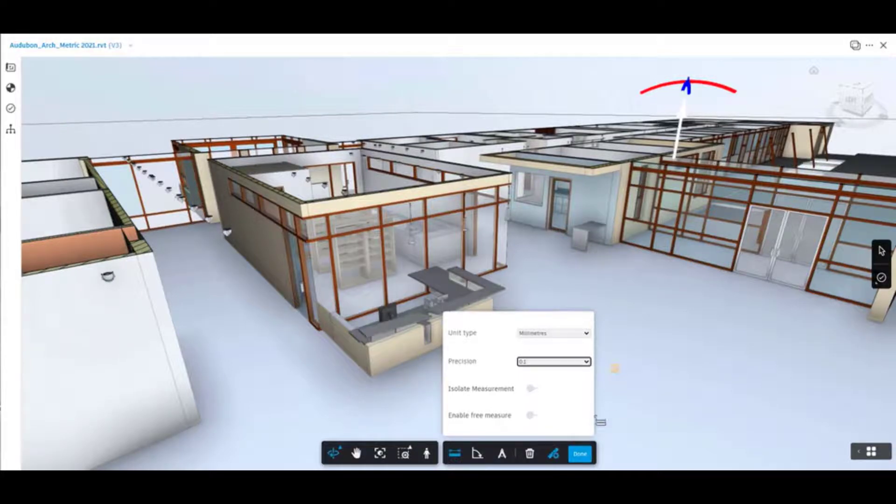
left_click(455, 454)
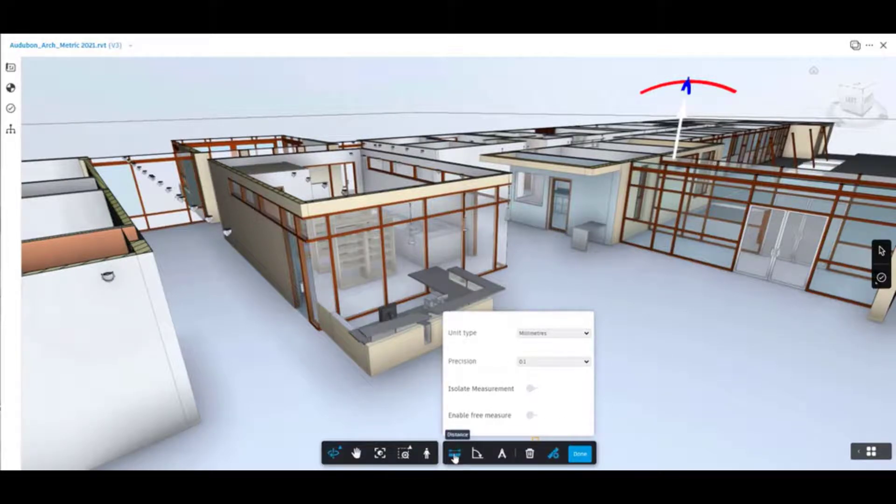
left_click(581, 455)
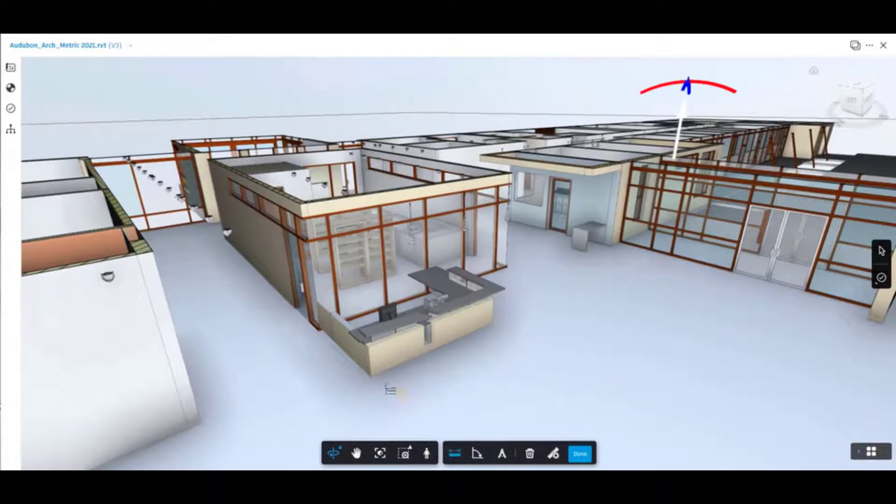
Step: Measure the reception counter edge (about 3110.3 mm), then delete the measurement and finish
left_click(372, 378)
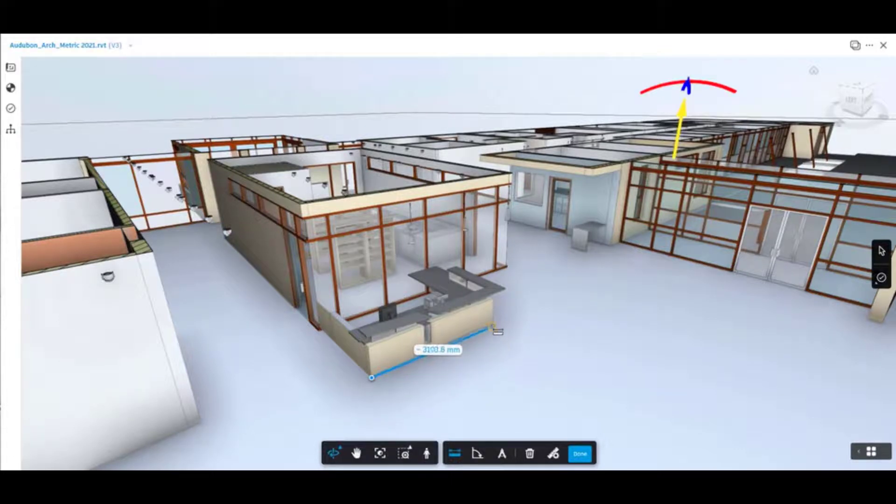
left_click(494, 324)
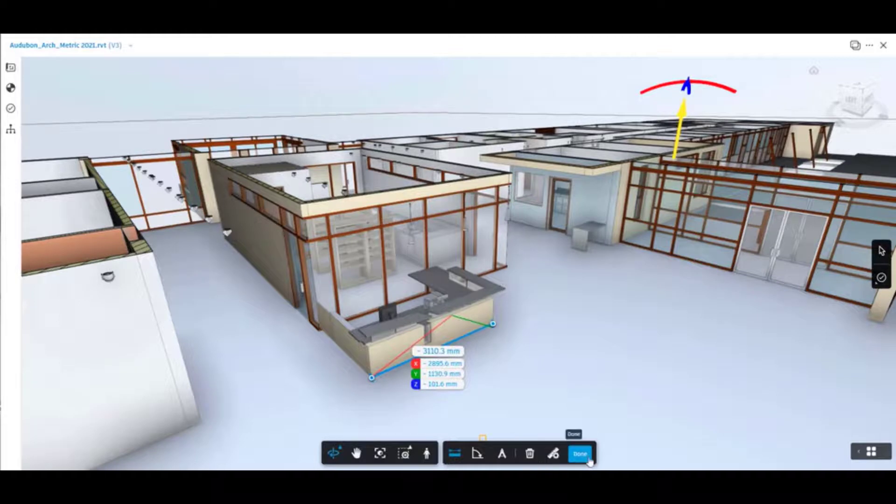
left_click(530, 453)
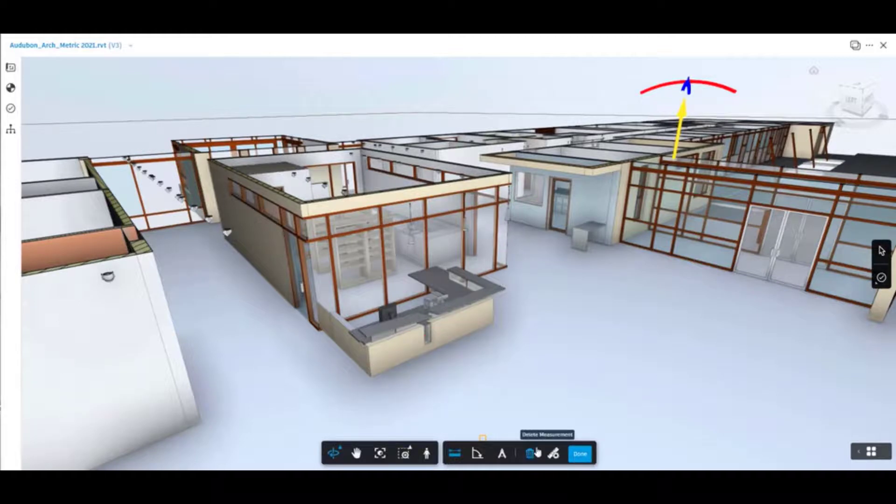
left_click(580, 454)
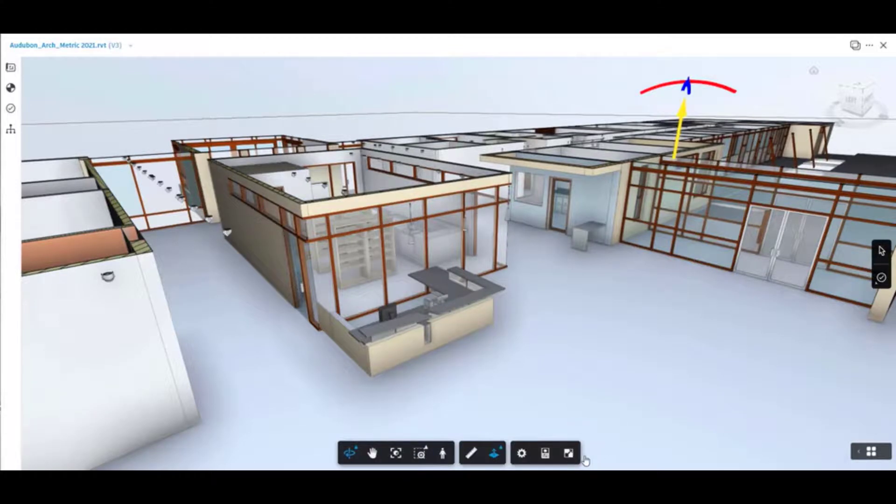
Step: Orbit to bring the left block and roof closer, then open and close the viewer settings
left_click_drag(466, 396, 140, 410)
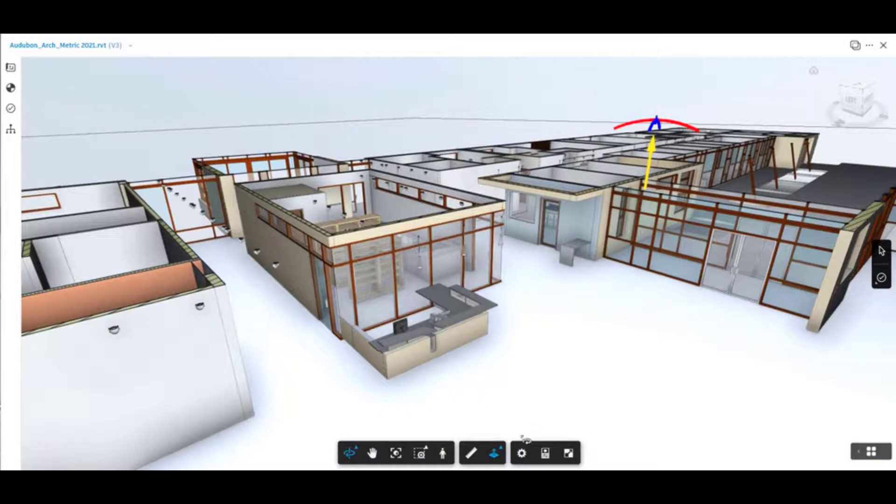
left_click(521, 456)
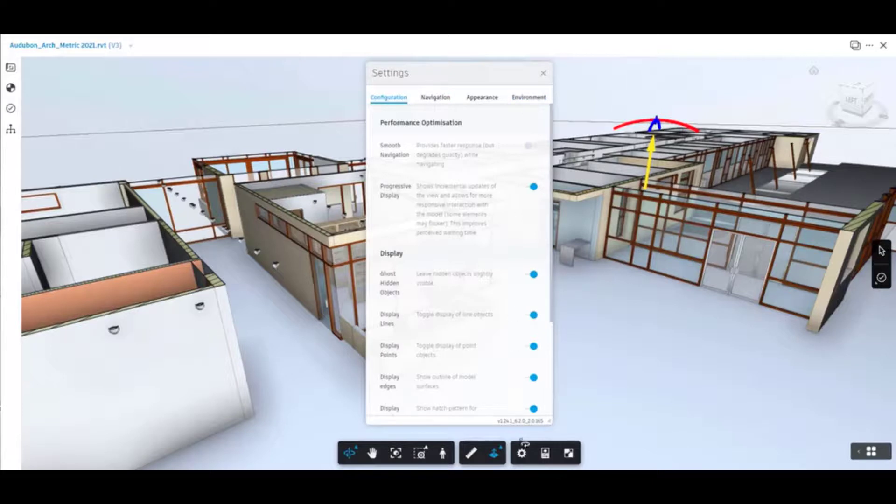
left_click(522, 455)
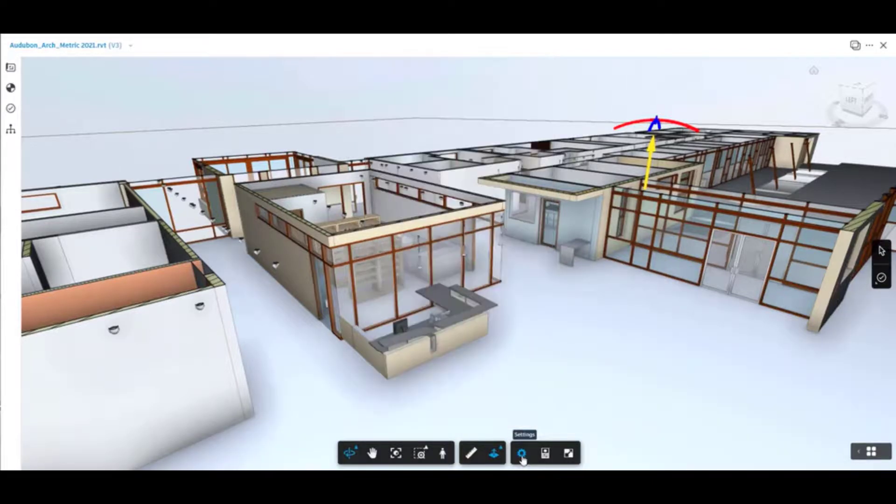
Step: Review properties of the 3D view, a Generic Track Fixture and the 0.29 m floor slab
left_click(546, 454)
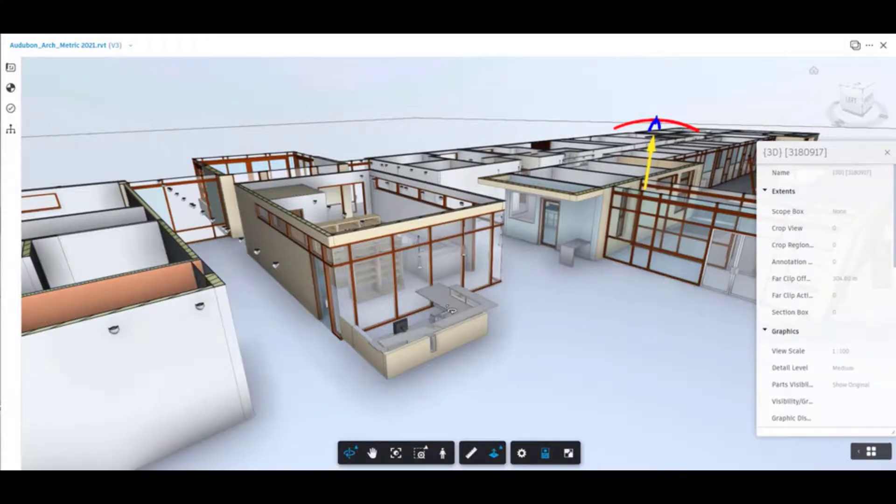
left_click(205, 310)
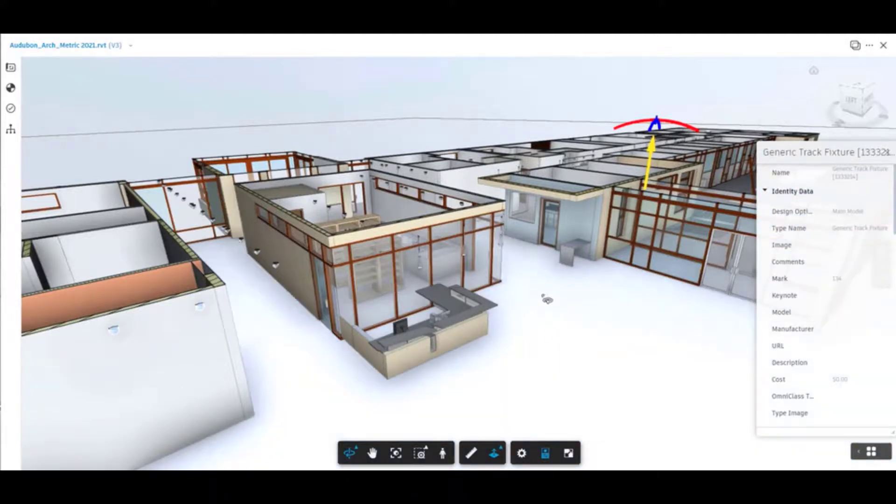
left_click(538, 295)
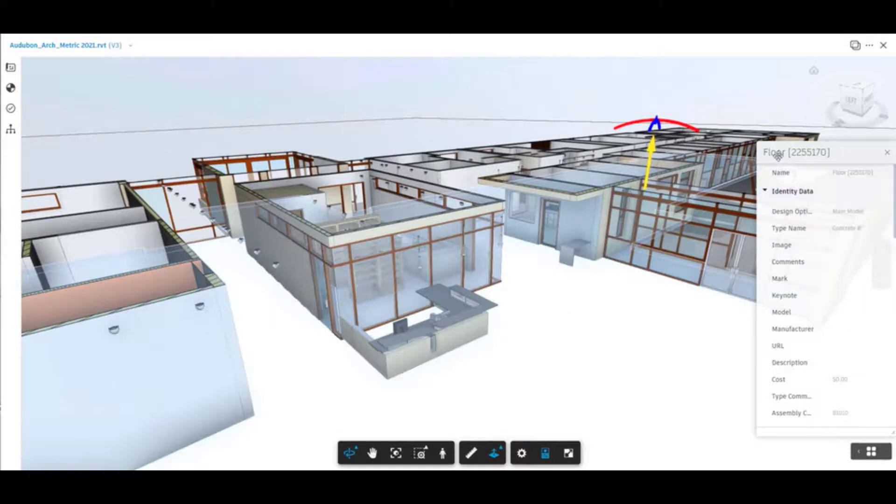
scroll(852, 302, "down", 10)
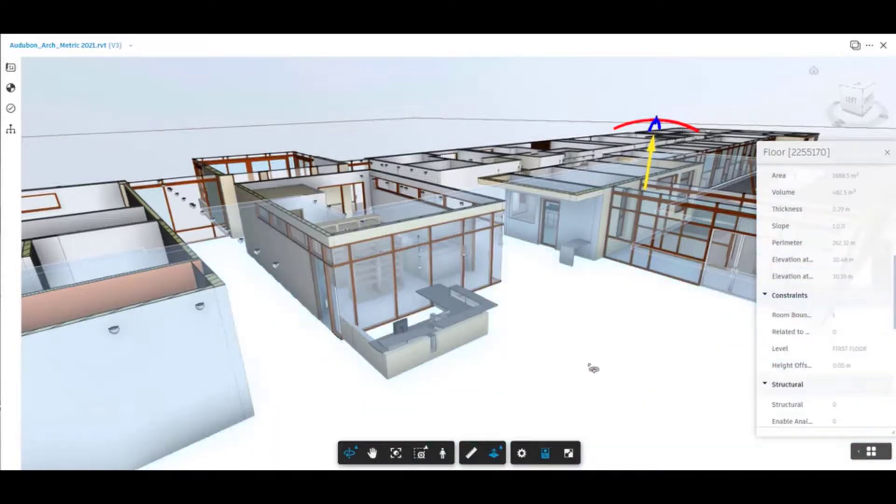
left_click(546, 456)
left_click(565, 351)
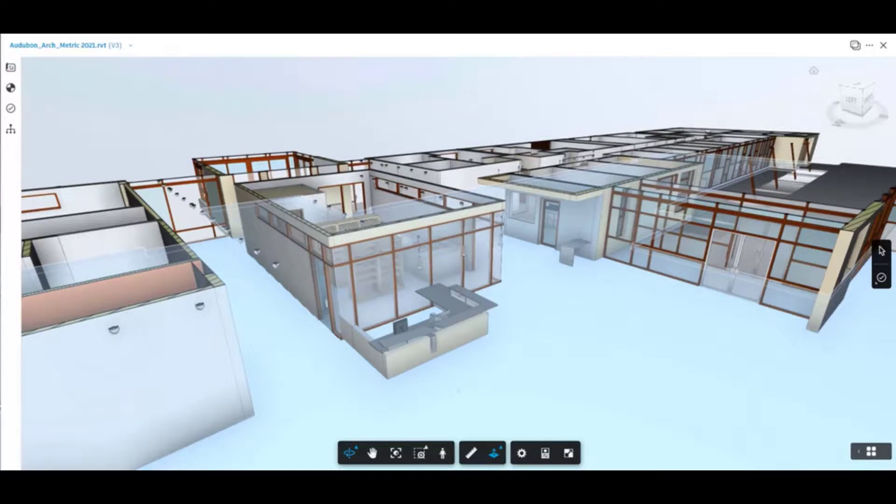
Step: Open the 2D sheet A1-1 DIMS - FIRST FLOOR DIMENSION PLAN from Sheets & Views
left_click(11, 68)
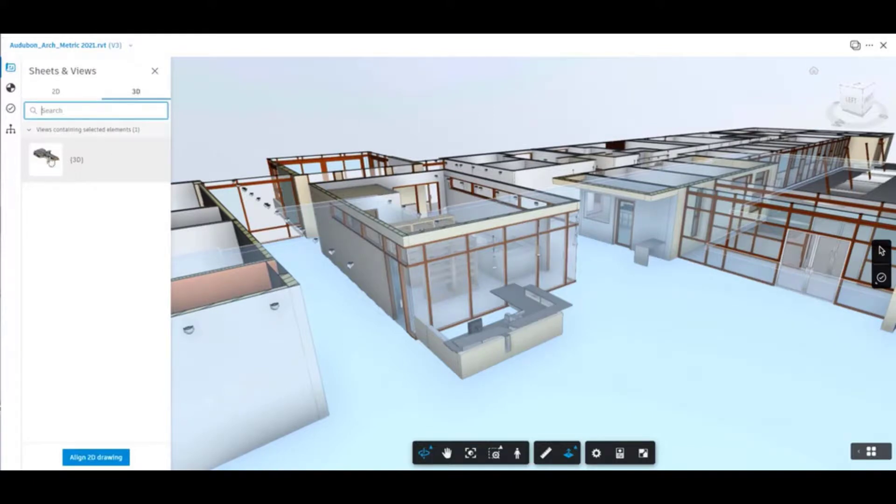
left_click(56, 92)
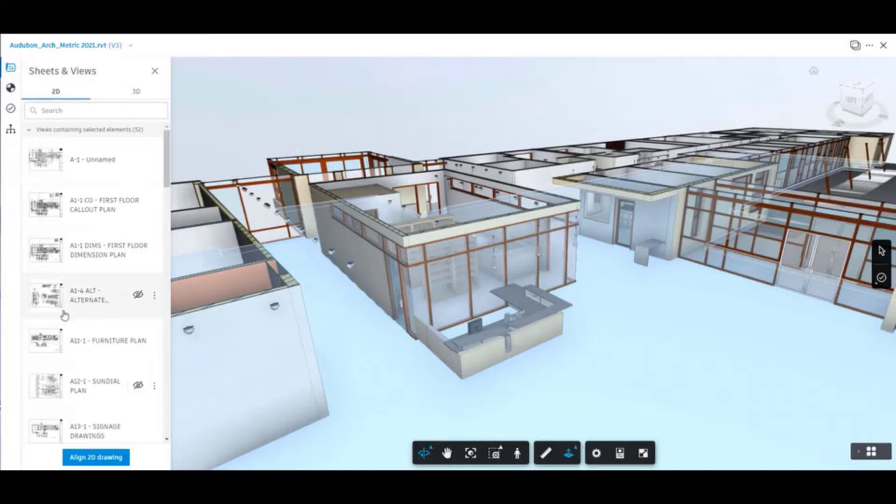
left_click(64, 255)
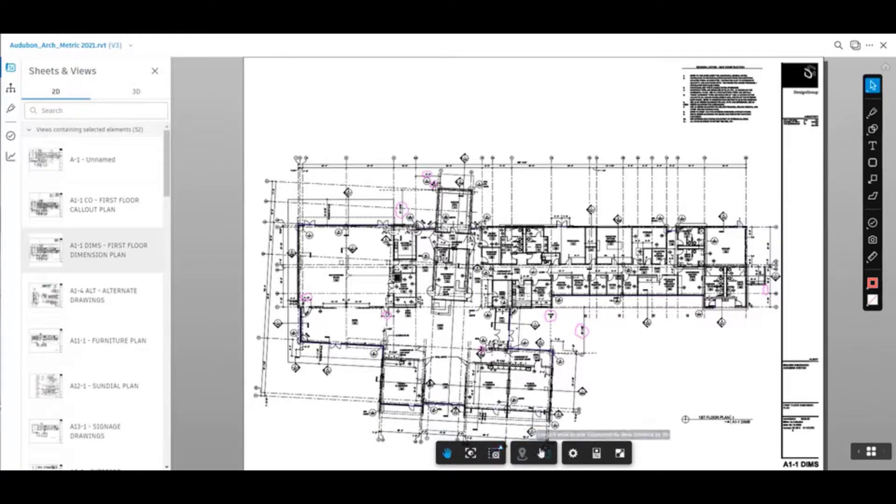
Step: Zoom into the floor plan and pan until Lobby 113 sits in the centre
scroll(527, 298, "up", 1)
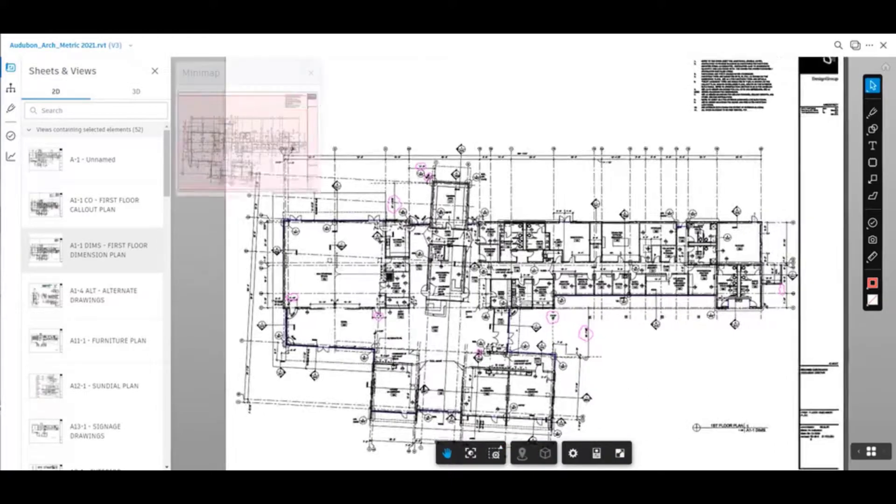
scroll(488, 293, "up", 5)
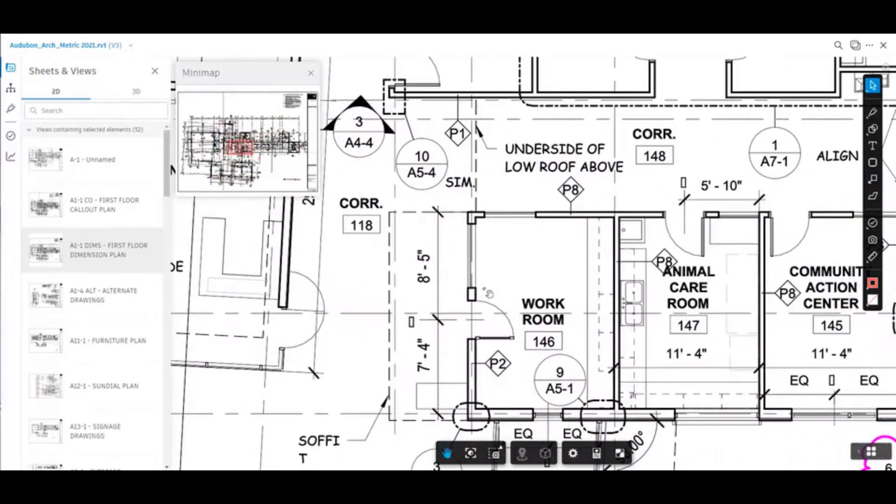
left_click_drag(357, 292, 836, 59)
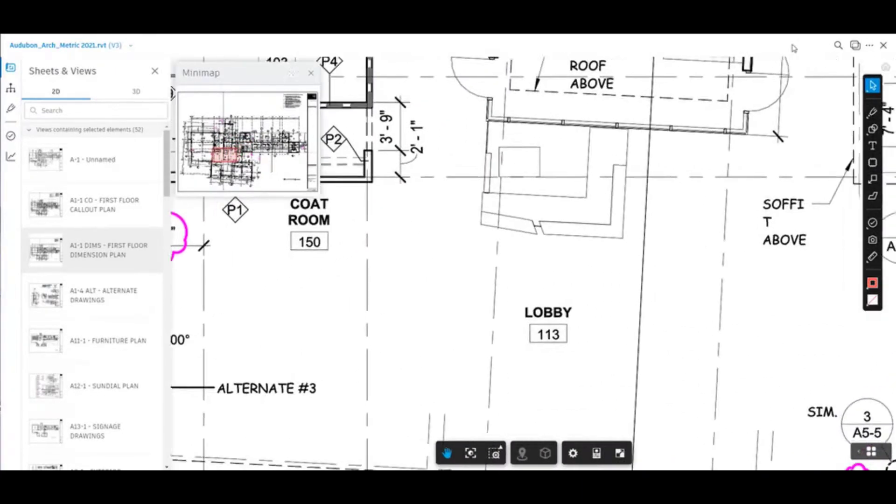
left_click_drag(794, 280, 724, 248)
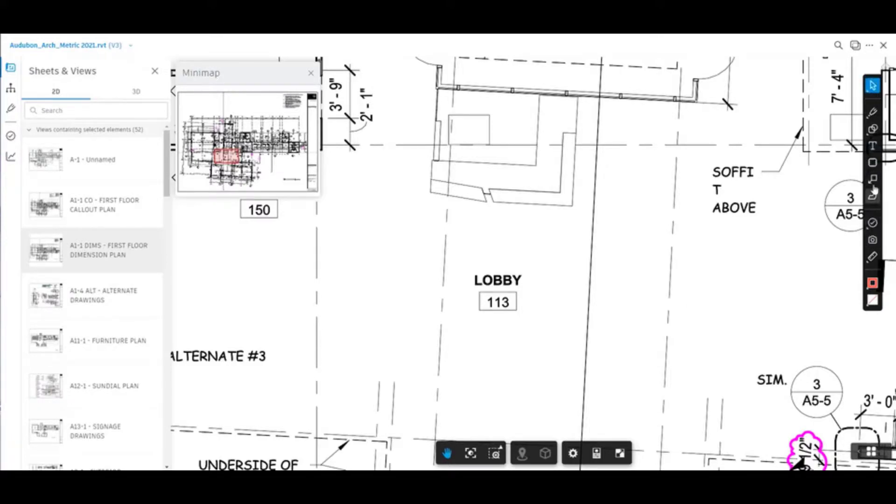
Step: Draw and publish a red revision cloud around Lobby 113, then close the viewer
left_click(873, 163)
left_click(420, 248)
left_click_drag(437, 265, 667, 395)
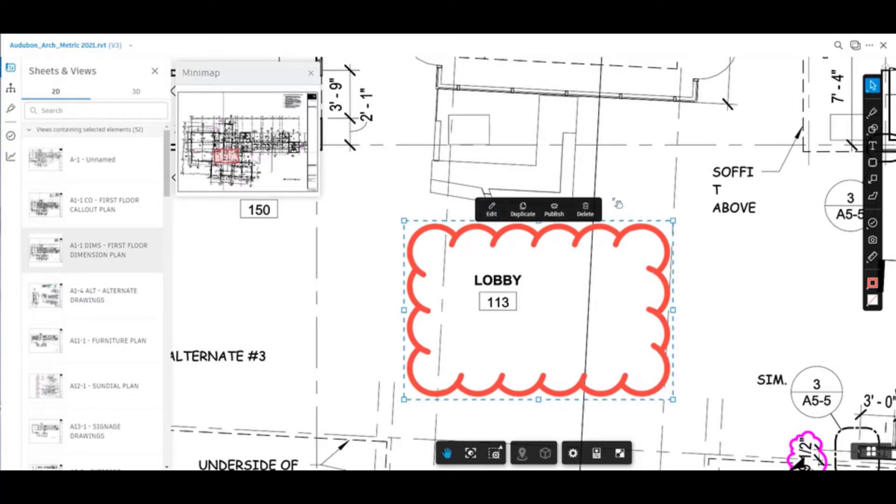
left_click(555, 214)
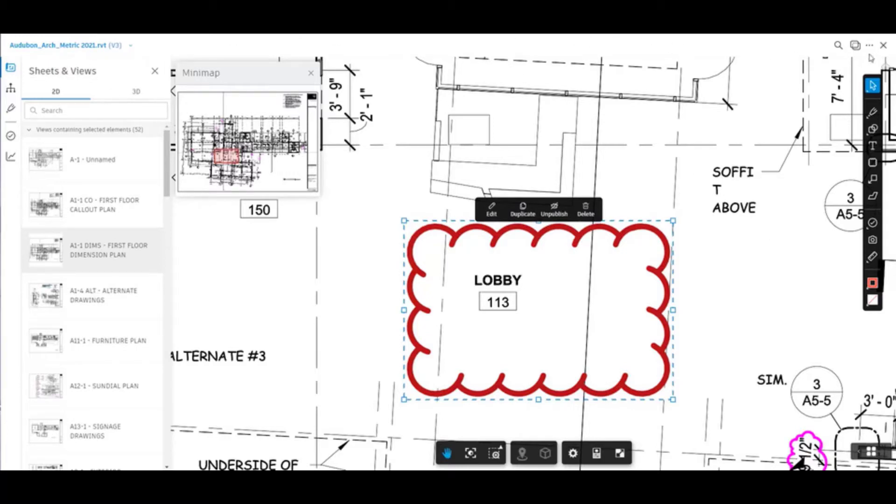
left_click(883, 45)
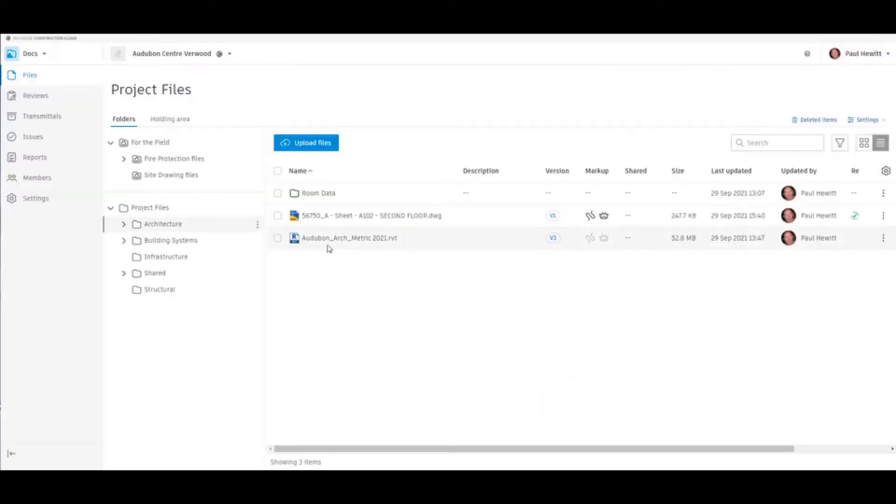